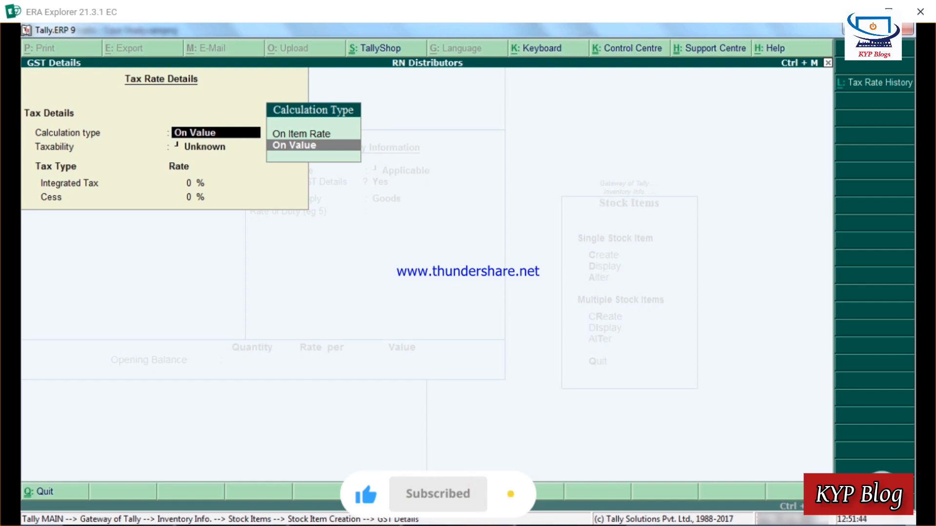
Configure the GST details to allow HSN/SAC details and show all GST tax types.
key(F12)
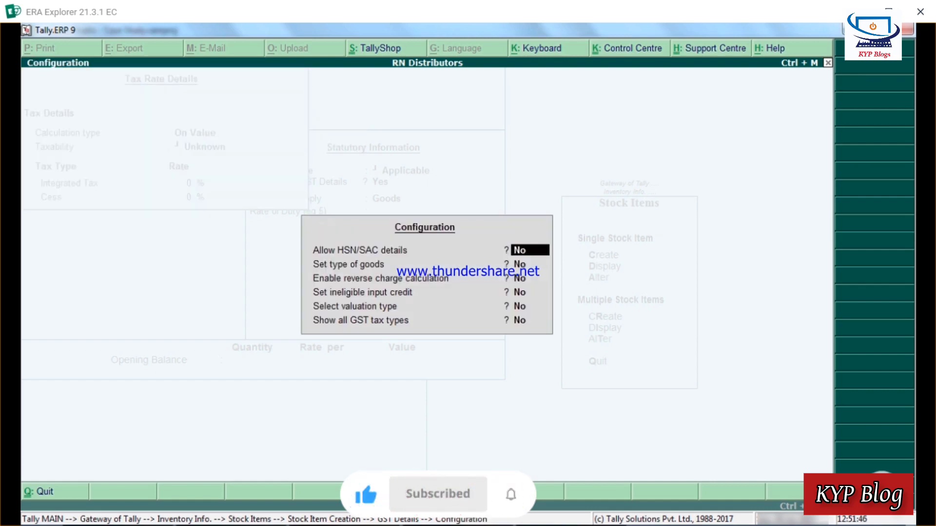
text(y)
key(Return)
key(Return)
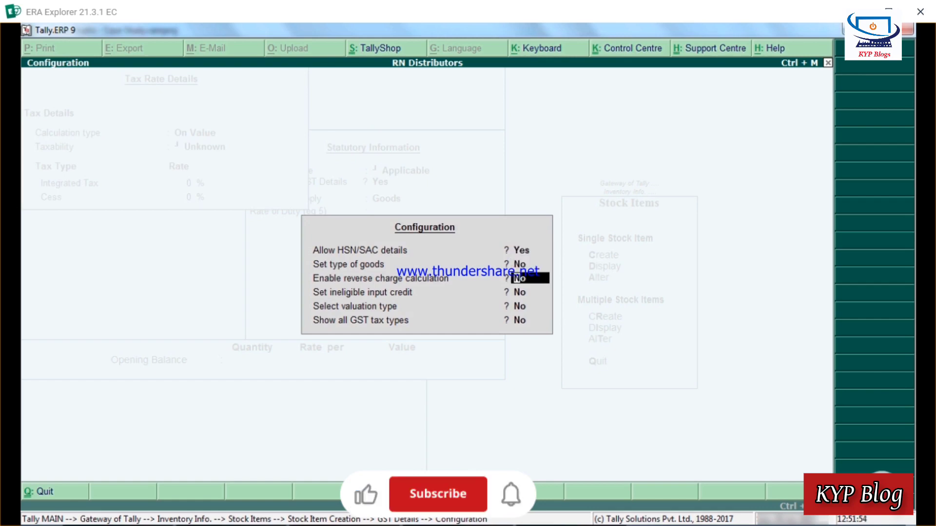
key(Return)
key(Return)
key(Return)
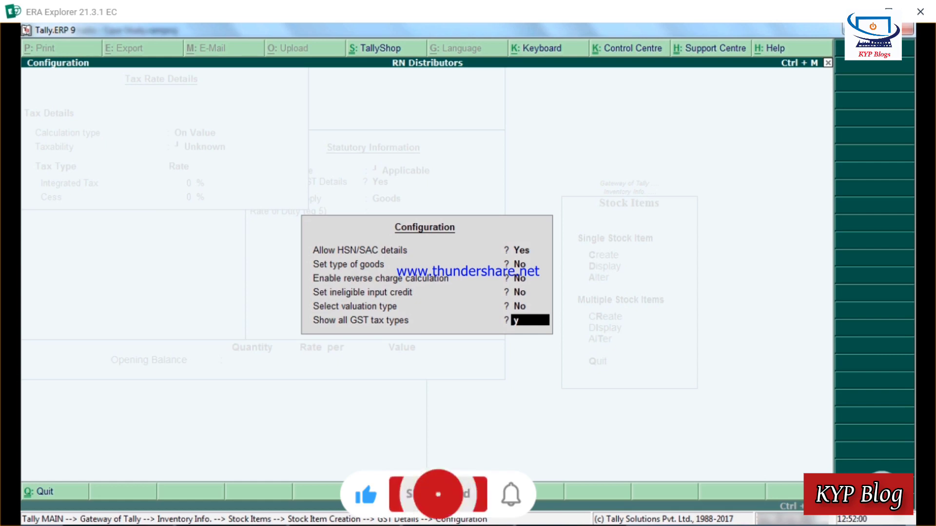
key(Return)
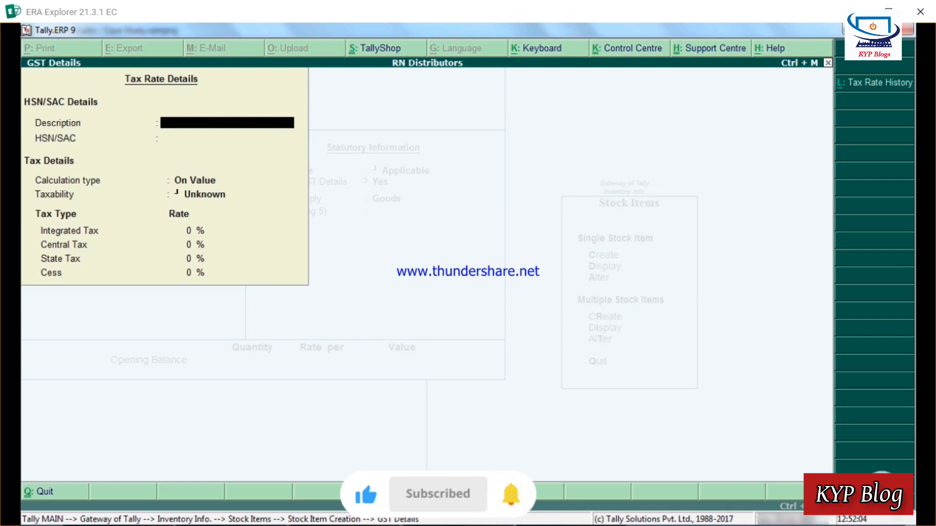
Enter Cashew Nuts as the HSN/SAC description and 801 as the HSN/SAC code.
text(ashew Nuts)
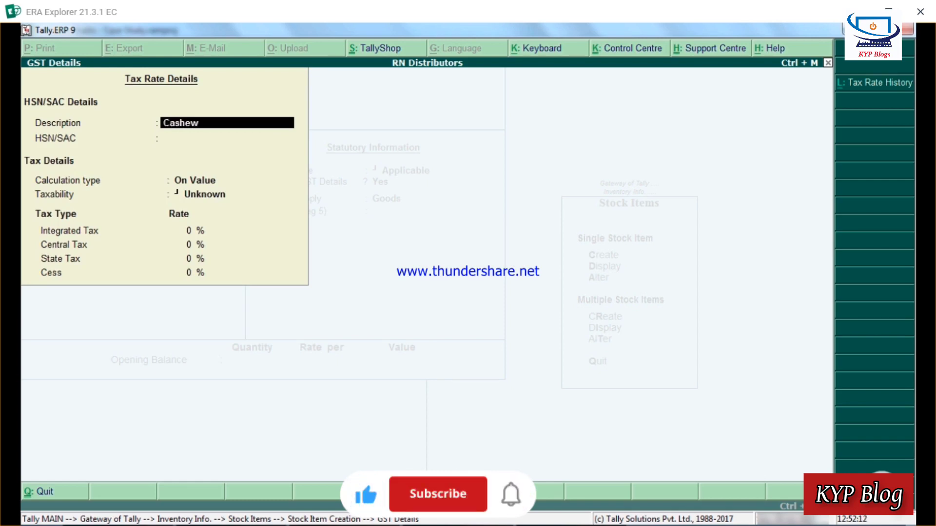
key(Return)
text(80)
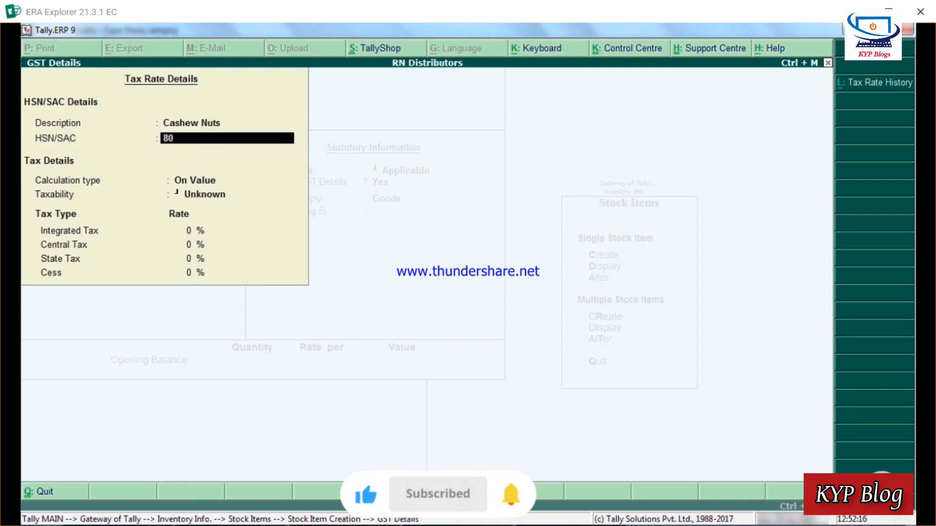
text(1)
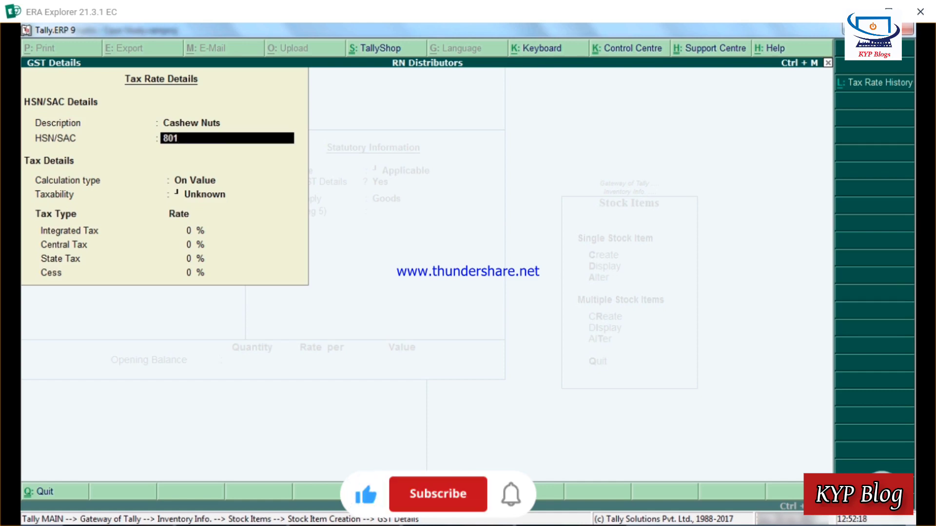
key(Return)
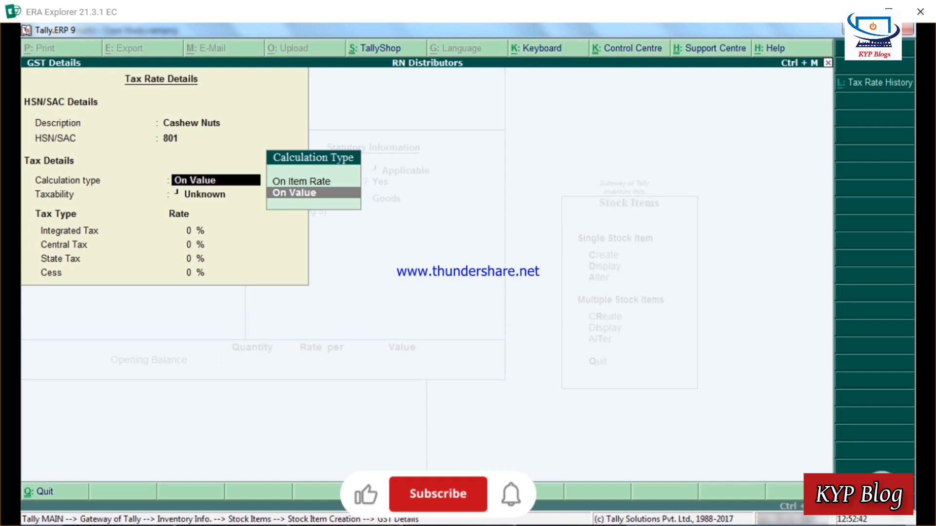
Keep the calculation type On Value and set the taxability to Taxable.
key(Return)
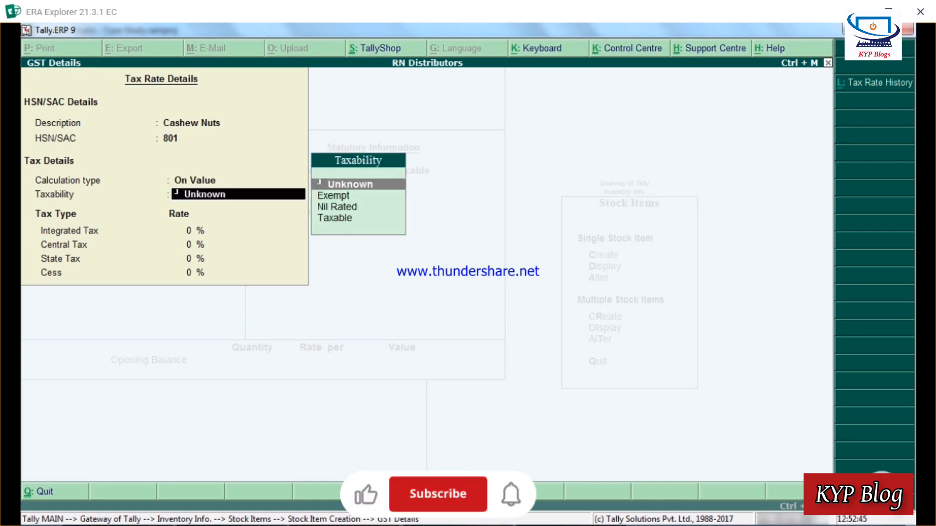
key(Down)
key(Down)
key(Down)
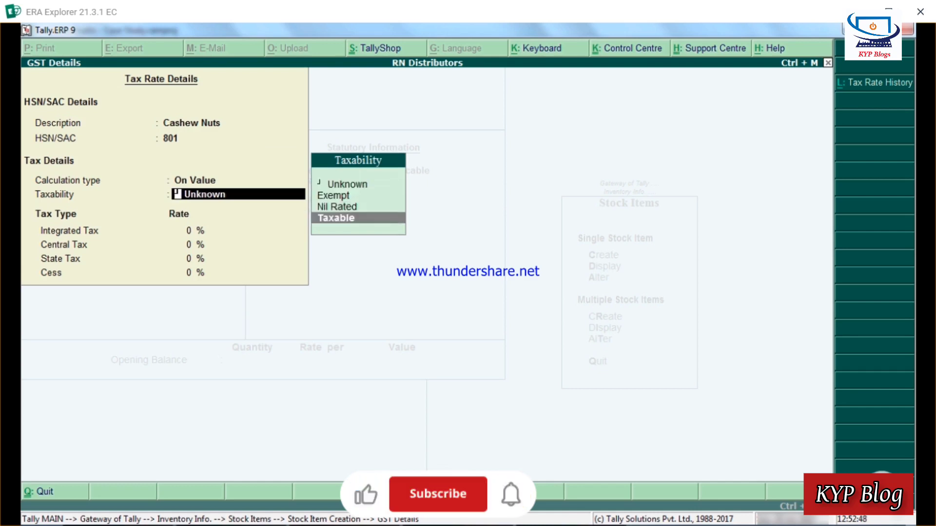
key(Return)
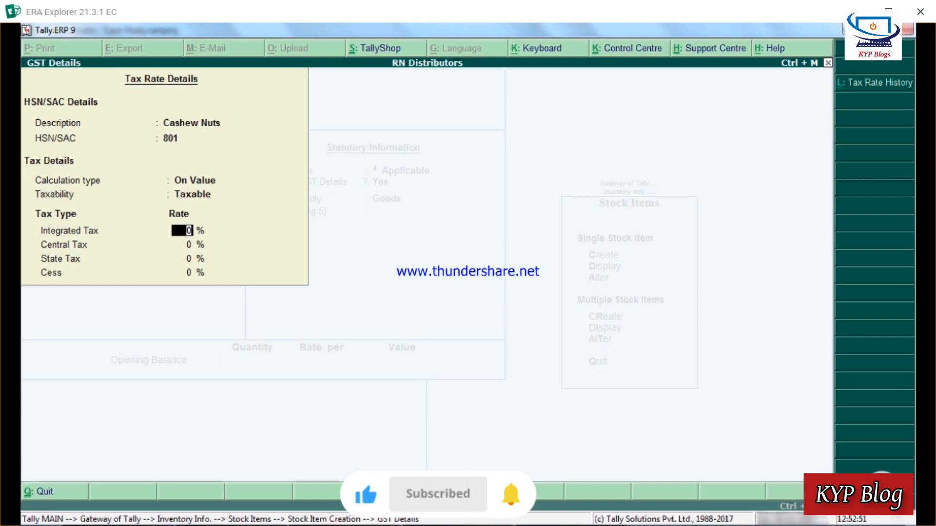
Set the integrated tax rate to 5%, accept 2.50% central and state tax with 0% cess, and save the tax rate details.
text(5)
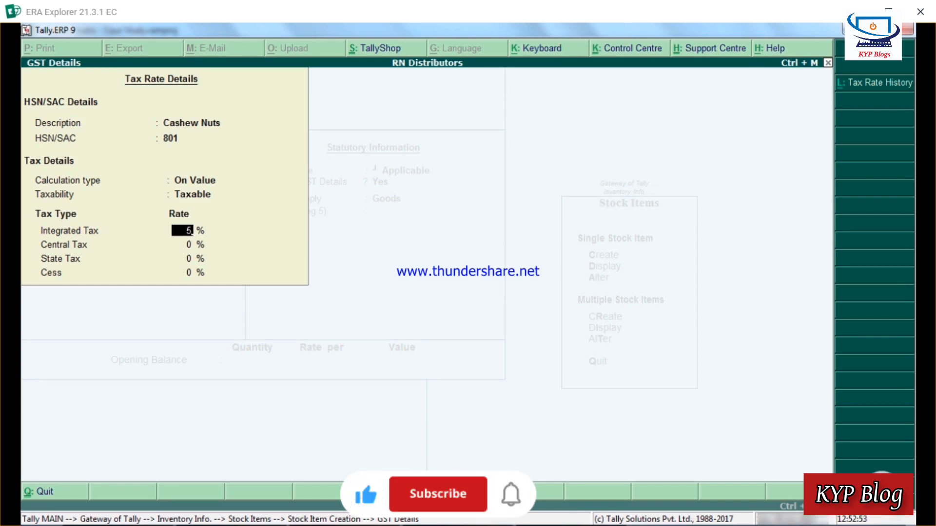
key(Return)
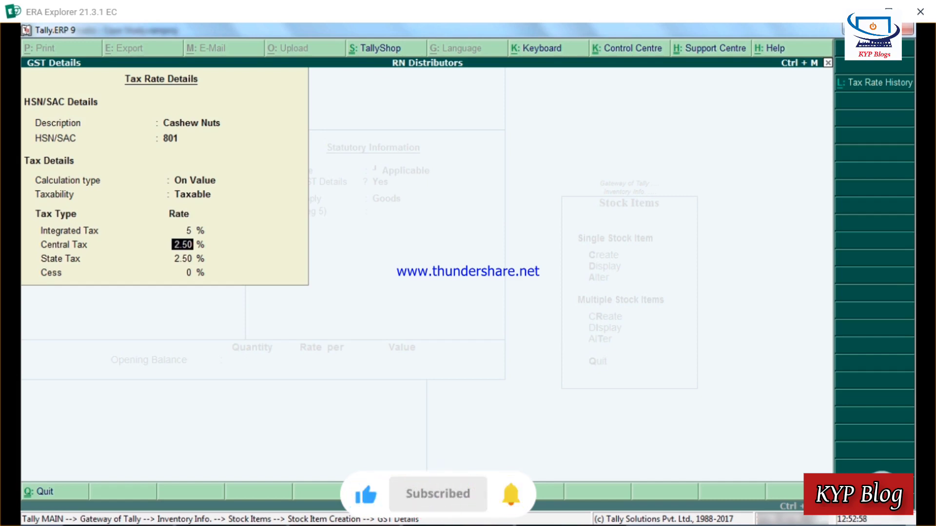
key(Return)
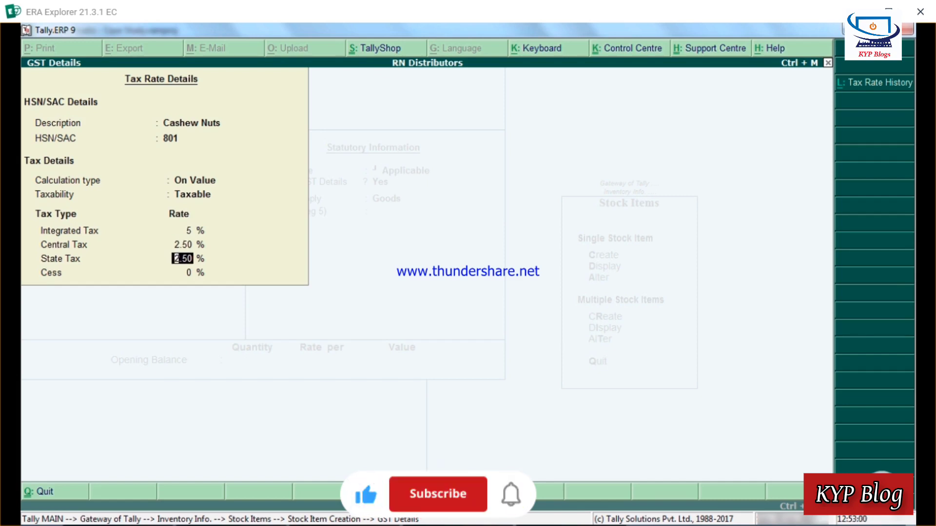
key(Return)
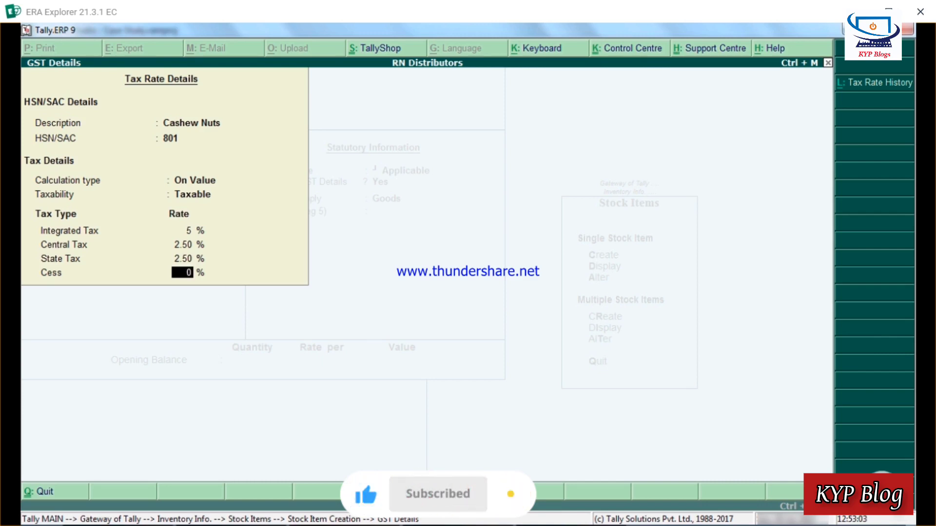
key(Return)
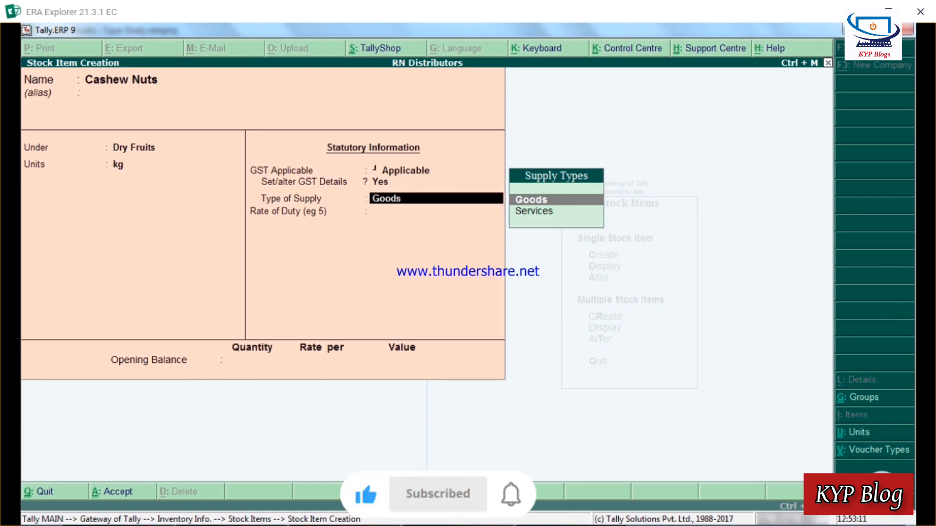
Keep Goods as the type of supply, leave the opening balance empty, and save the Cashew Nuts stock item.
key(Return)
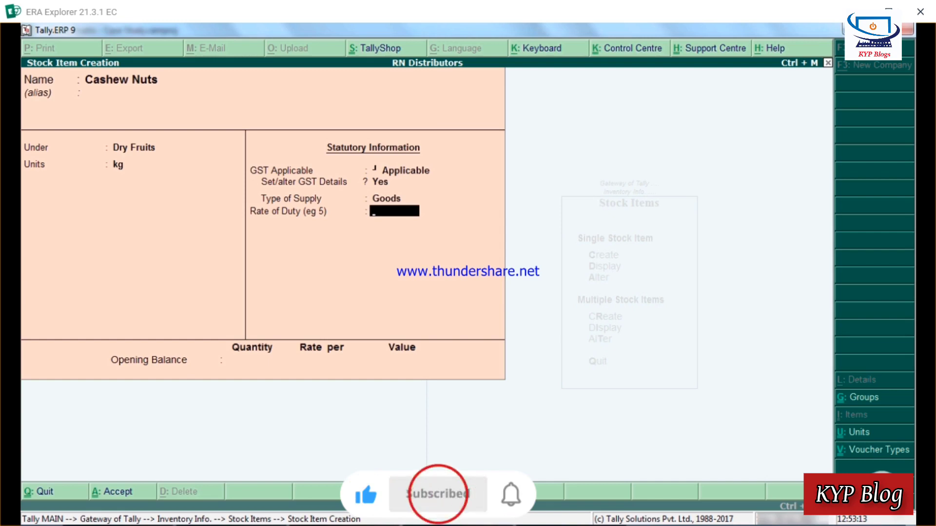
key(Return)
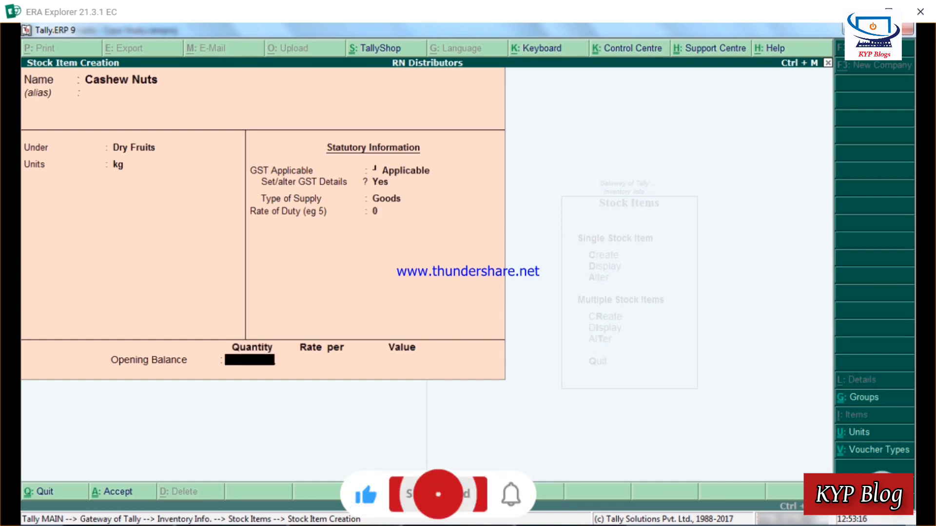
key(Return)
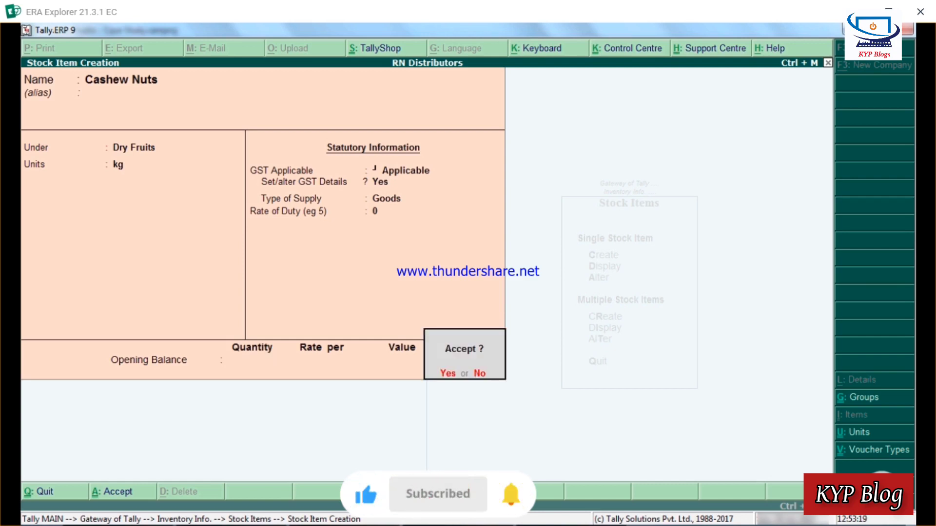
key(Return)
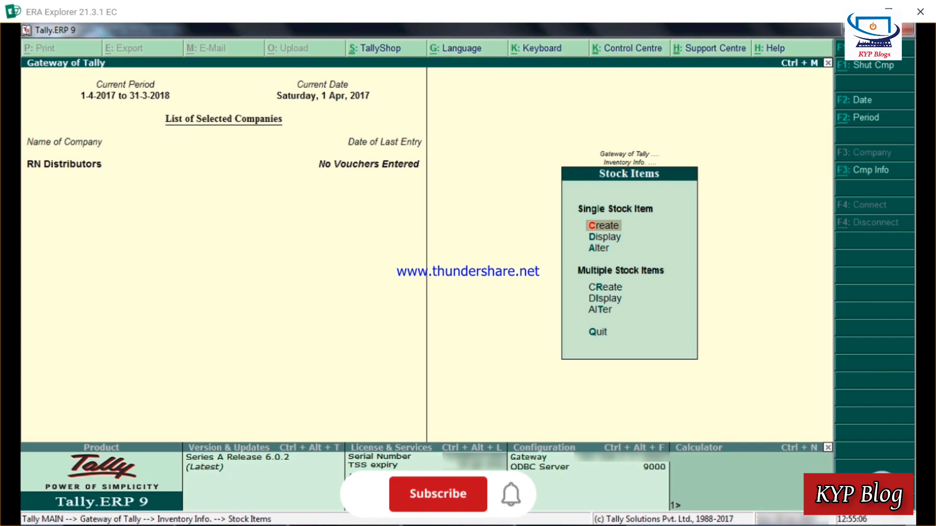
Open the single stock item Amul Butter - 100 Gm Carton for alteration.
key(Down)
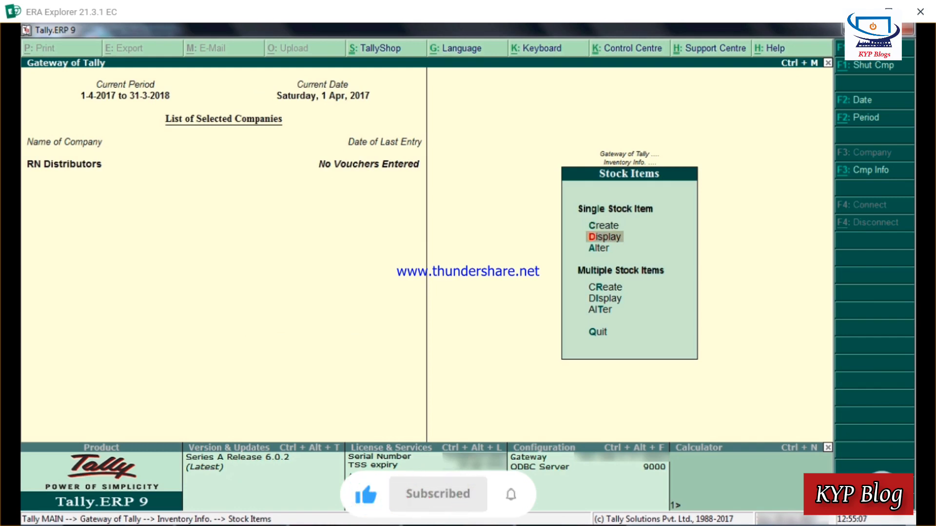
key(Down)
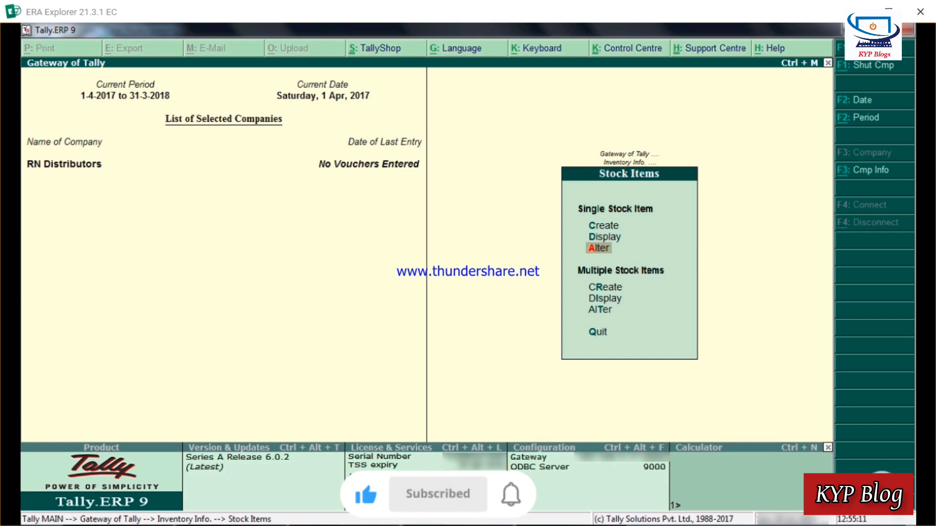
key(Return)
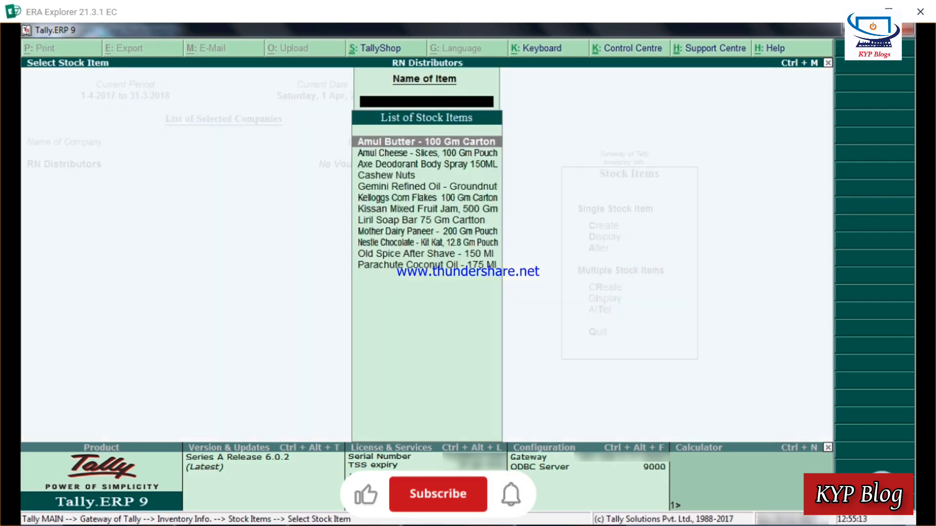
key(Down)
key(Down)
key(Down)
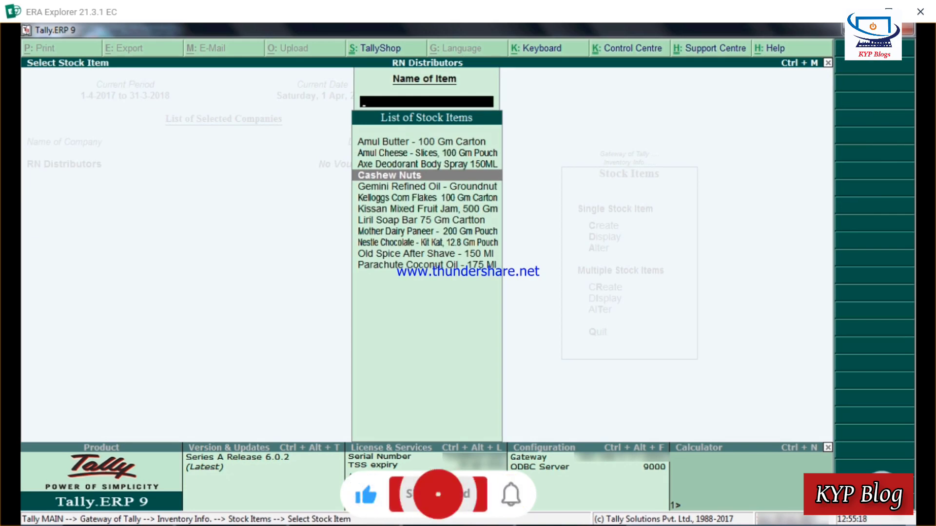
key(Up)
key(Up)
key(Up)
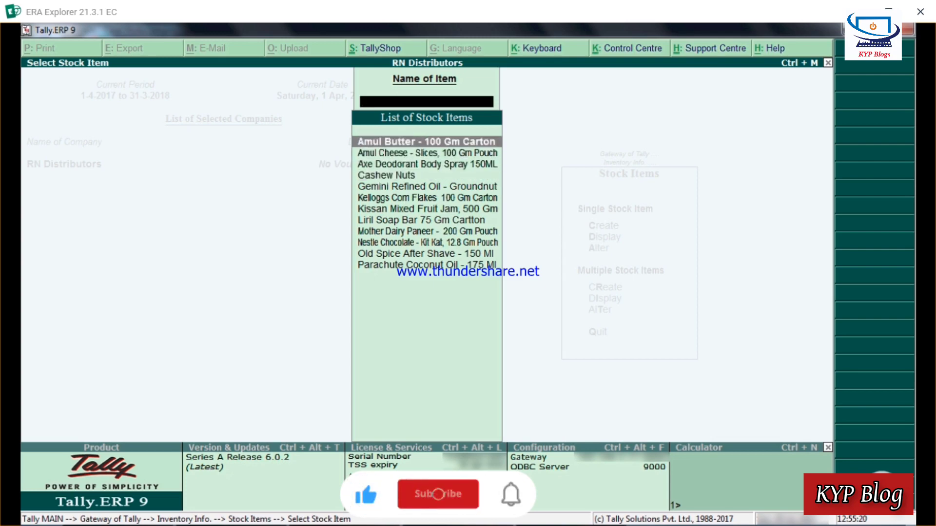
key(Return)
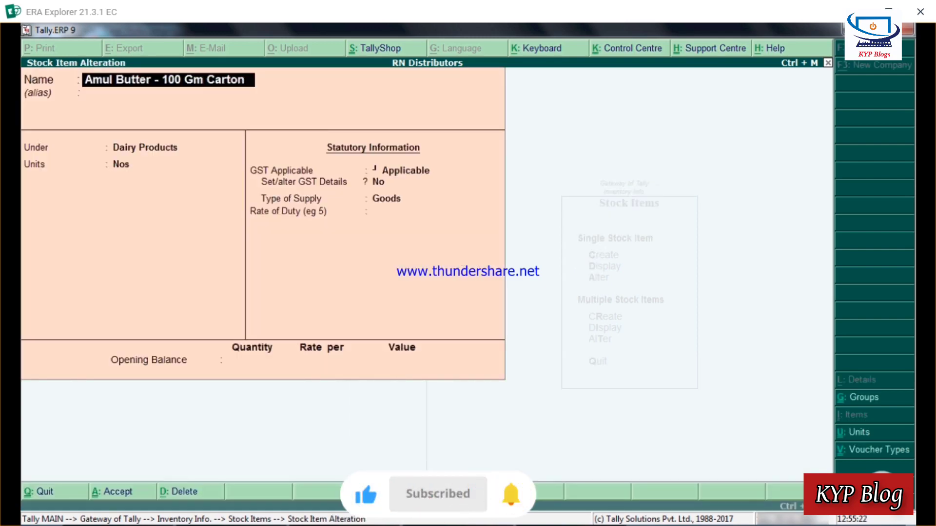
Keep the butter item's name, group, units and GST applicability, and set Set/alter GST Details to Yes.
key(Return)
key(Return)
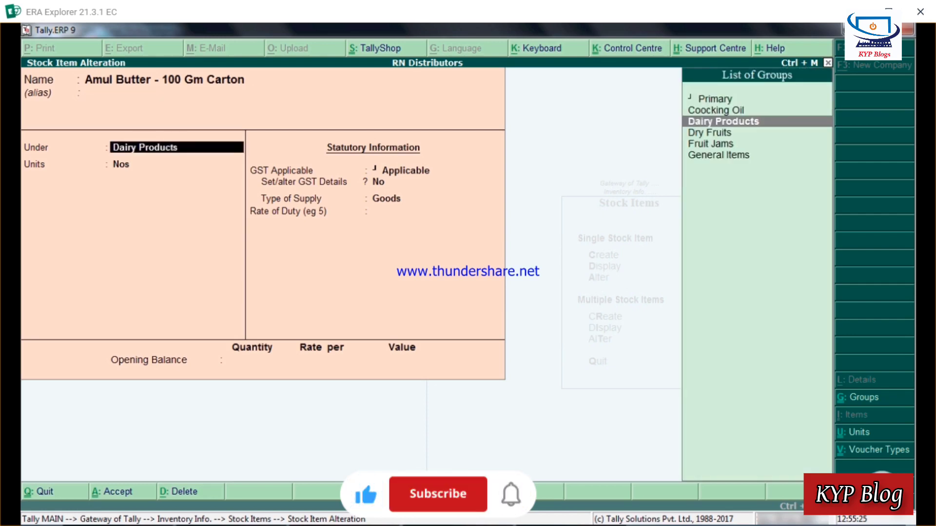
key(Return)
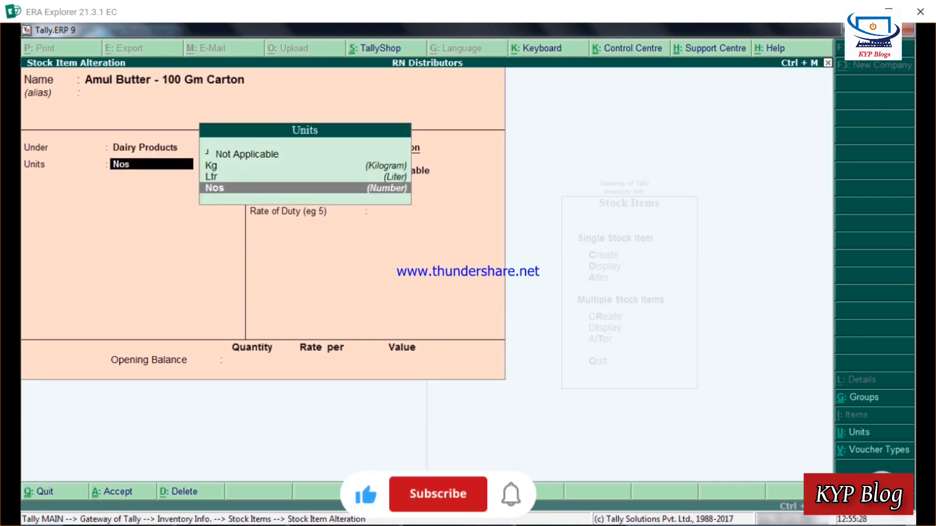
key(Return)
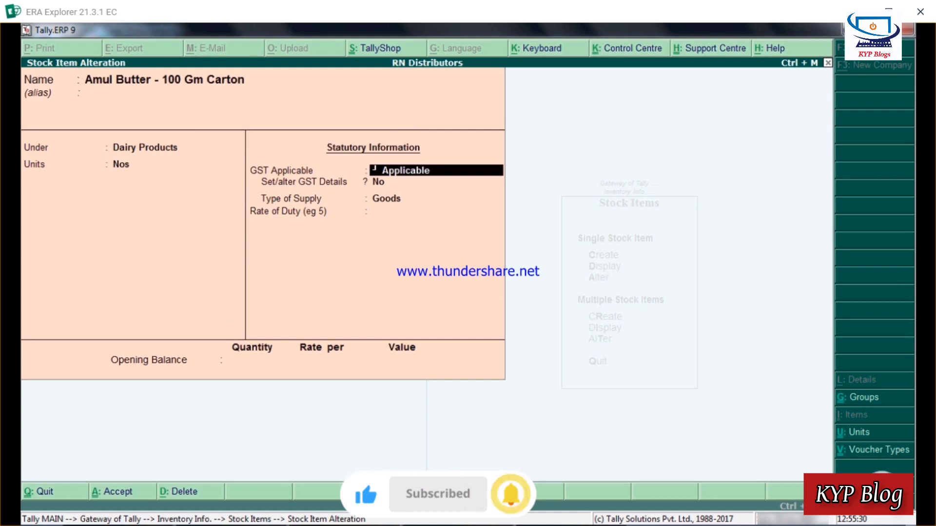
key(Return)
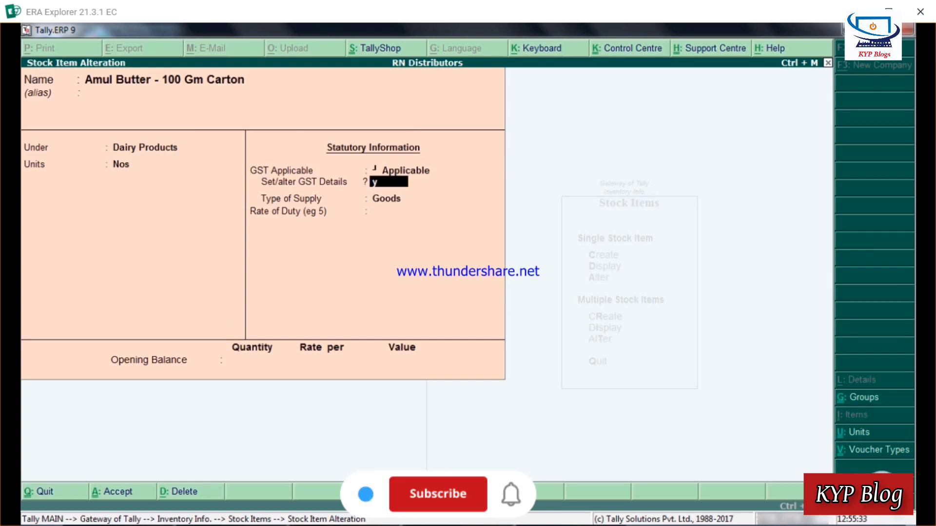
key(Return)
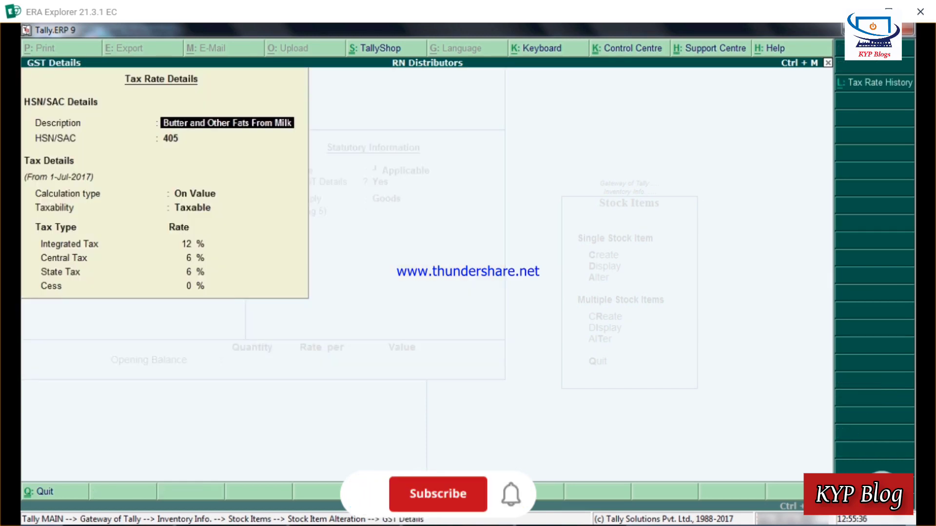
Review the butter item's HSN/SAC description, code and GST rates, and accept the tax rate details.
key(Return)
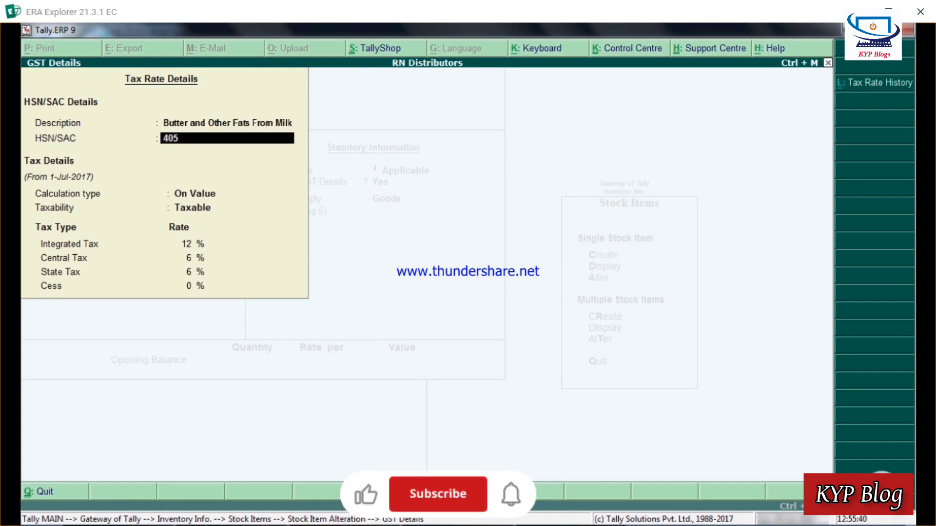
key(Return)
key(Return)
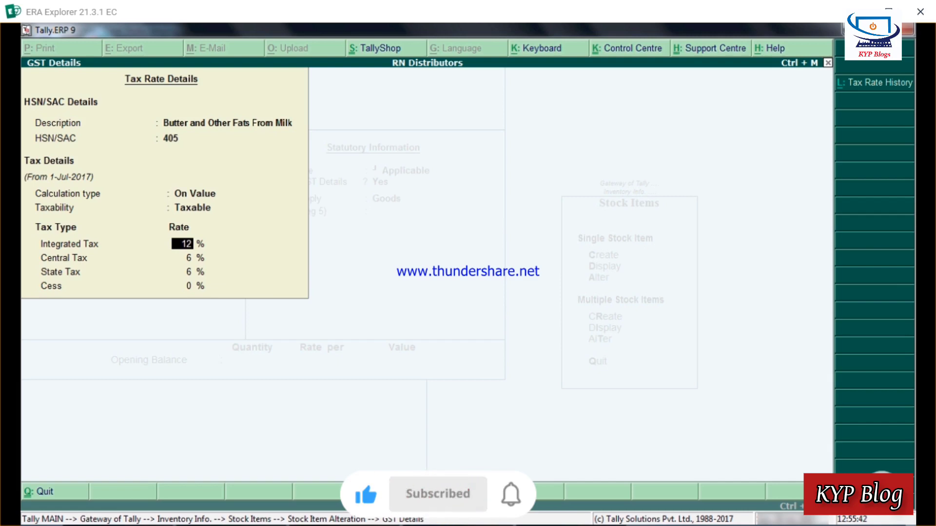
key(Return)
key(Return)
key(Return)
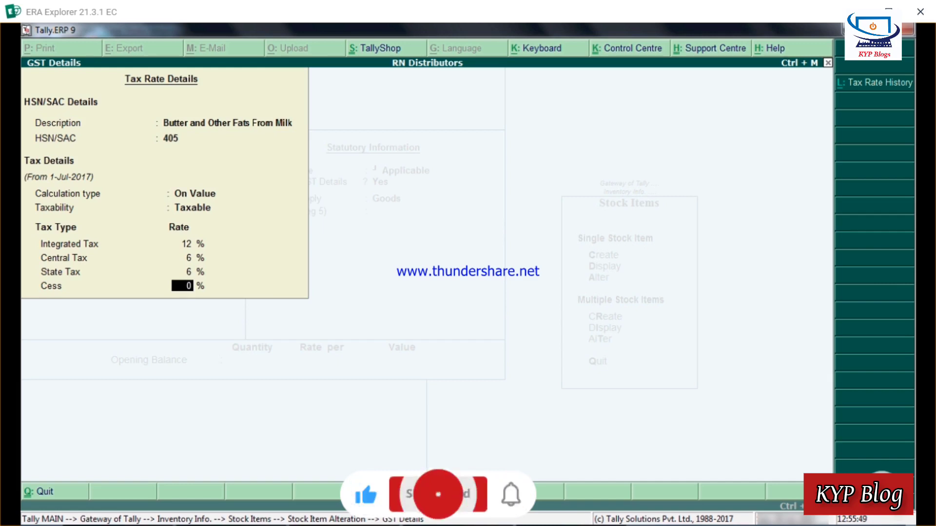
key(Return)
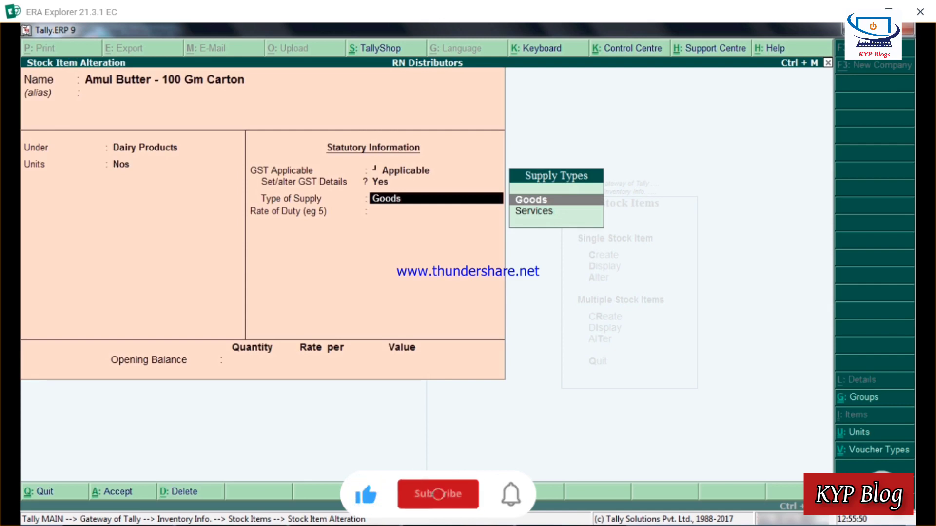
Keep Goods as the butter item's type of supply, leave the opening balance empty, and save the altered stock item.
key(Return)
key(Return)
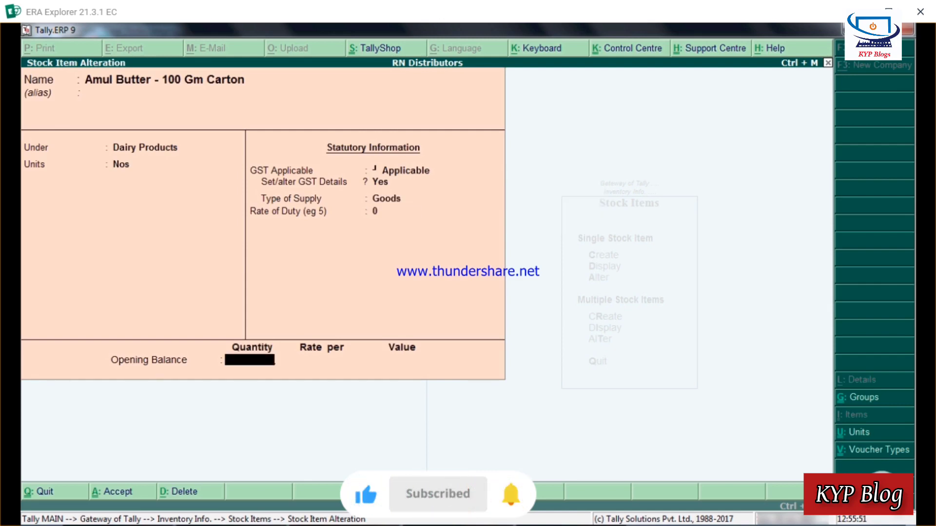
key(Return)
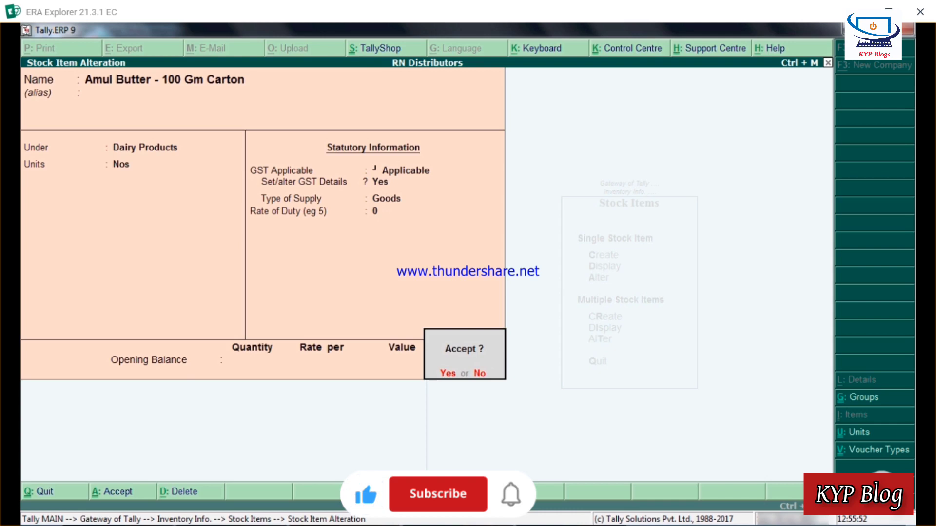
key(Return)
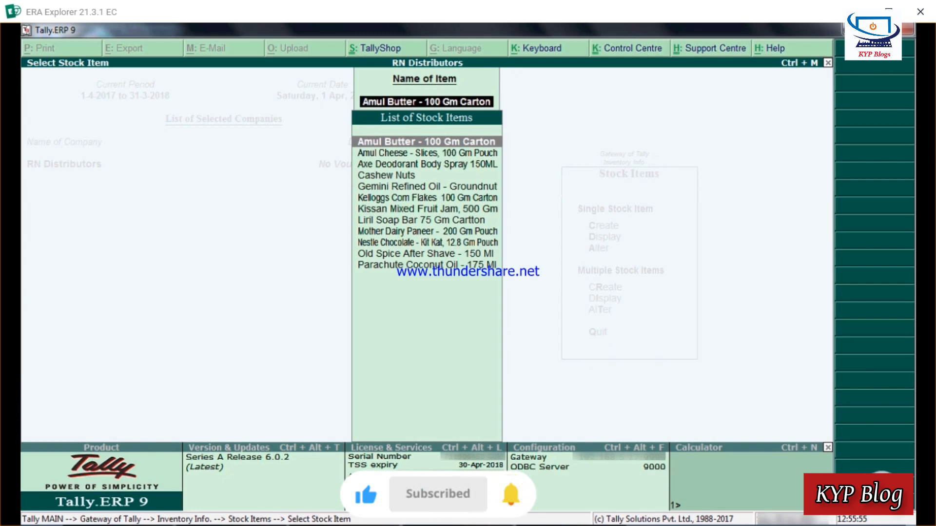
Open the stock item Old Spice After Shave - 150 Ml for alteration.
key(Down)
key(Down)
key(Down)
key(Down)
key(Down)
key(Down)
key(Down)
key(Down)
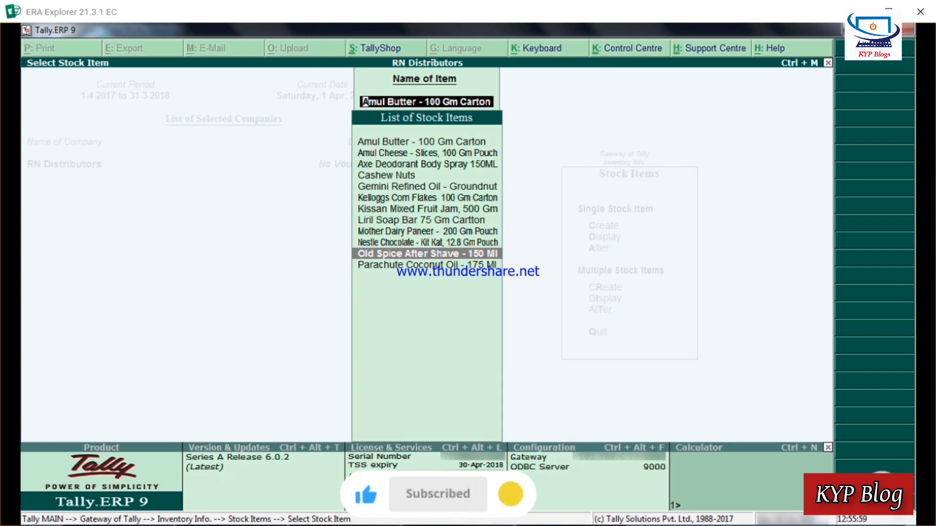
key(Return)
Keep the after shave item's name, blank alias, General Items group and Nos units, proceeding to its GST applicability.
key(Return)
key(Return)
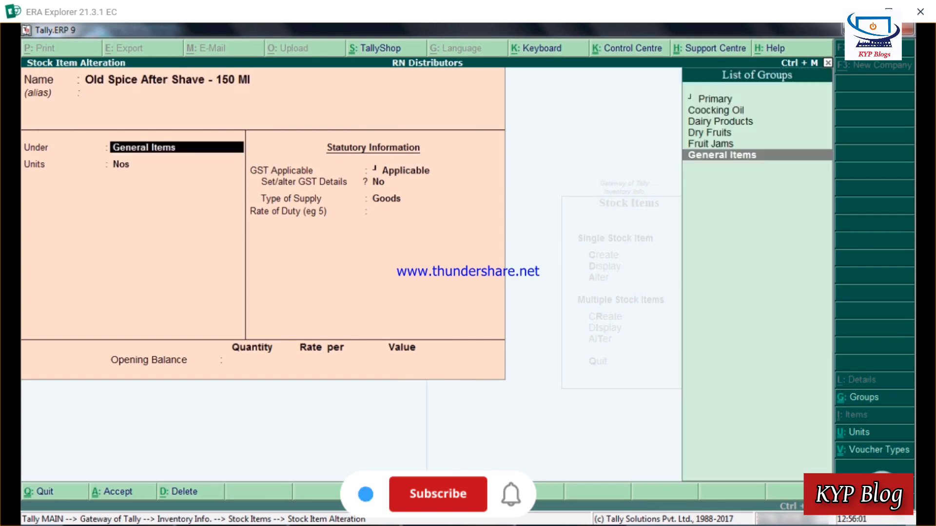
key(Return)
key(Return)
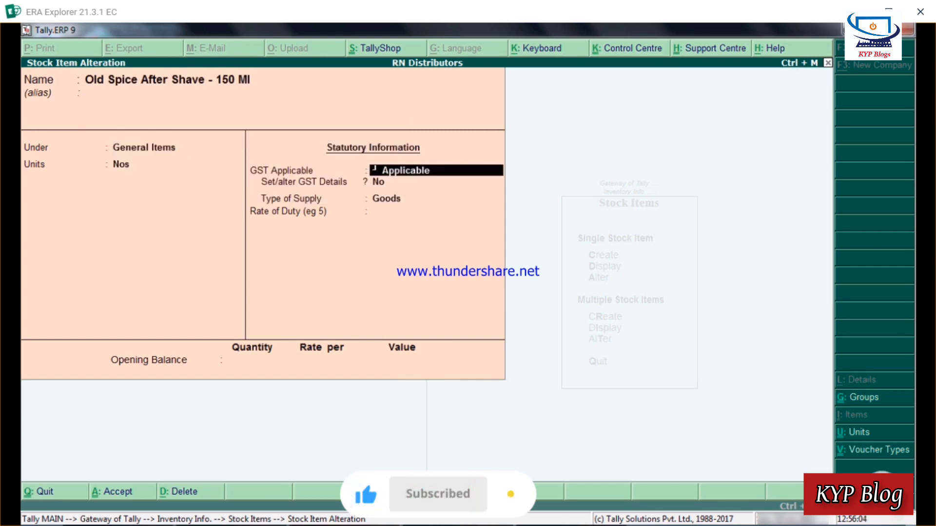